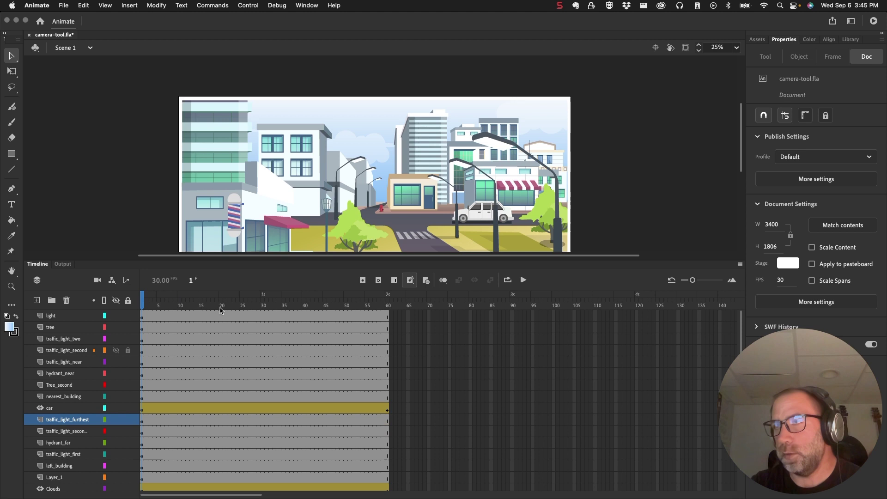
- Preview the car's movement, then add a camera above the top light layer
{"action": "left_click_drag", "start_coordinate": [142, 305], "coordinate": [139, 330]}
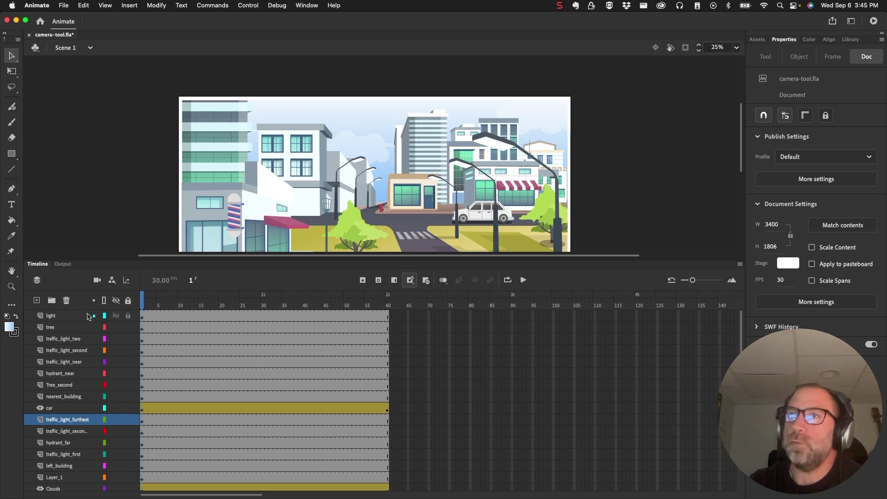
{"action": "left_click", "coordinate": [67, 316]}
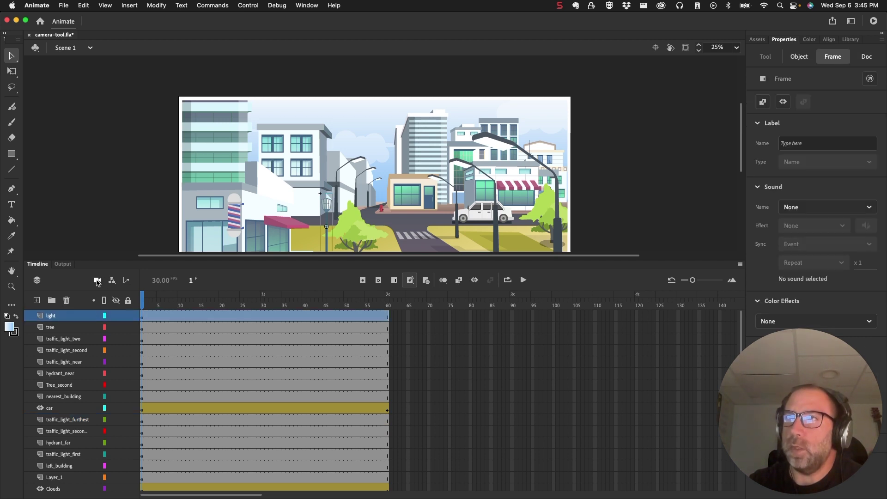
{"action": "left_click", "coordinate": [97, 281]}
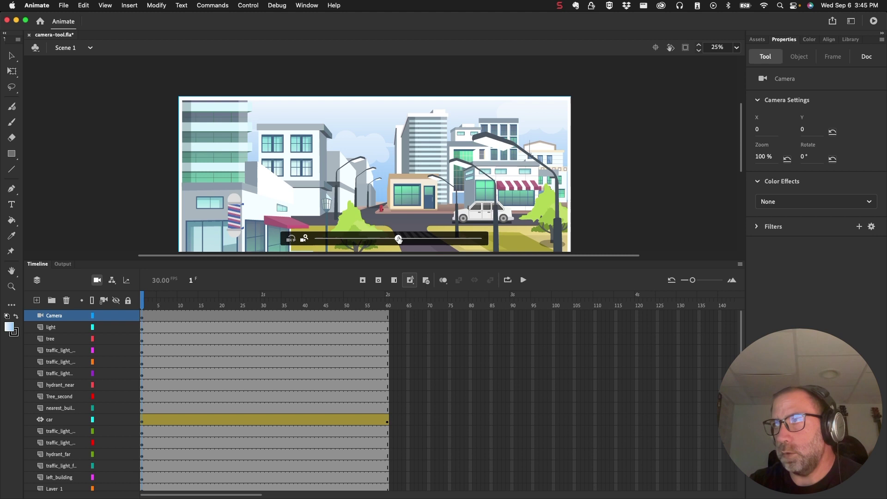
- Try the camera's zoom and rotate controls on the street view
{"action": "mouse_move", "coordinate": [399, 240]}
{"action": "left_mouse_down"}
{"action": "mouse_move", "coordinate": [463, 241]}
{"action": "mouse_move", "coordinate": [399, 240]}
{"action": "left_mouse_up"}
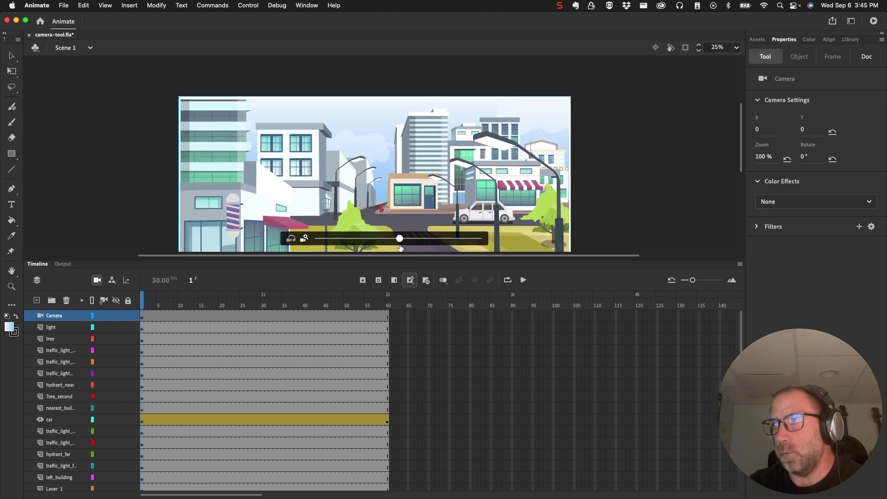
{"action": "left_click", "coordinate": [291, 238]}
{"action": "mouse_move", "coordinate": [399, 238]}
{"action": "left_mouse_down"}
{"action": "mouse_move", "coordinate": [436, 239]}
{"action": "mouse_move", "coordinate": [399, 239]}
{"action": "left_mouse_up"}
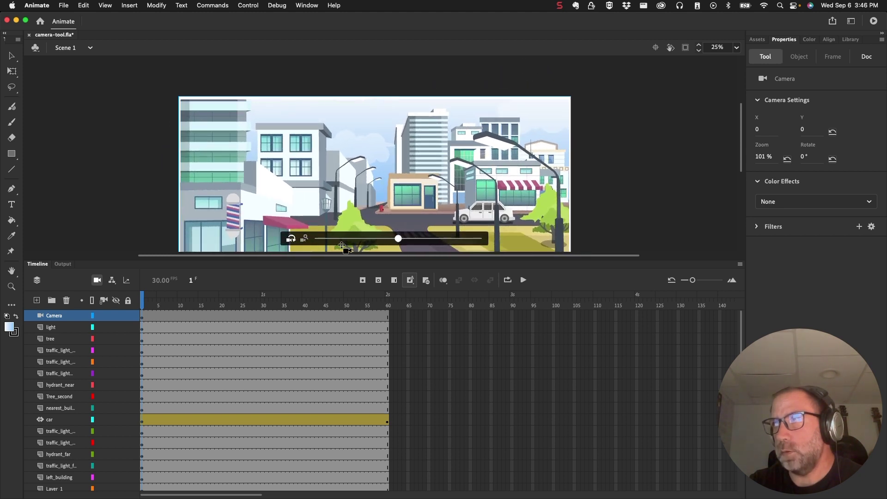
{"action": "left_click", "coordinate": [304, 239]}
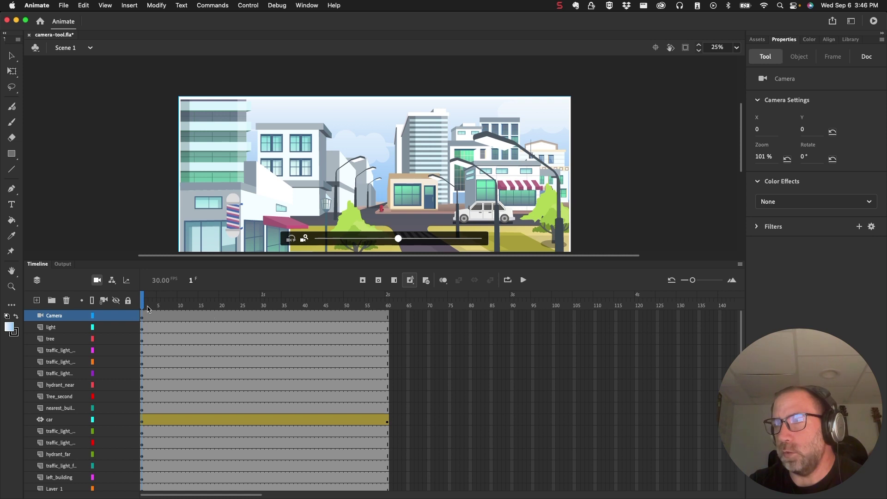
- Add a Camera motion tween at frame 22, zoom toward the car at frame 25, and check frame 21
{"action": "right_click", "coordinate": [230, 315]}
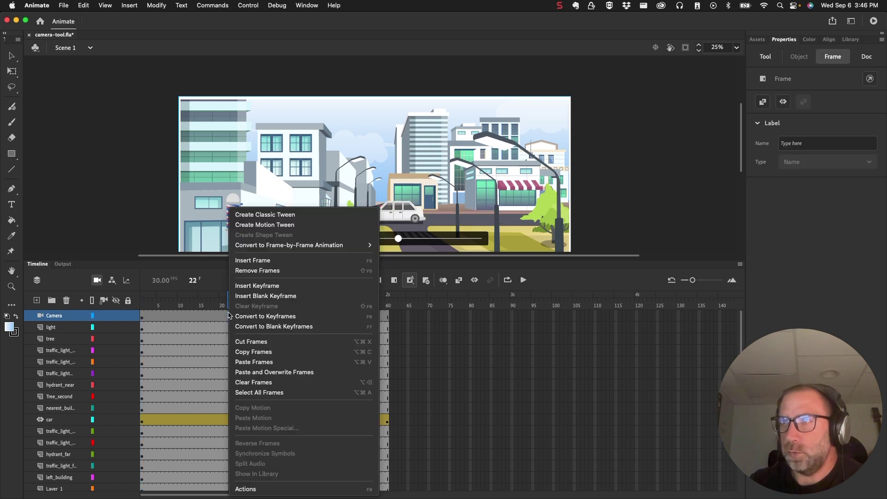
{"action": "left_click", "coordinate": [266, 227]}
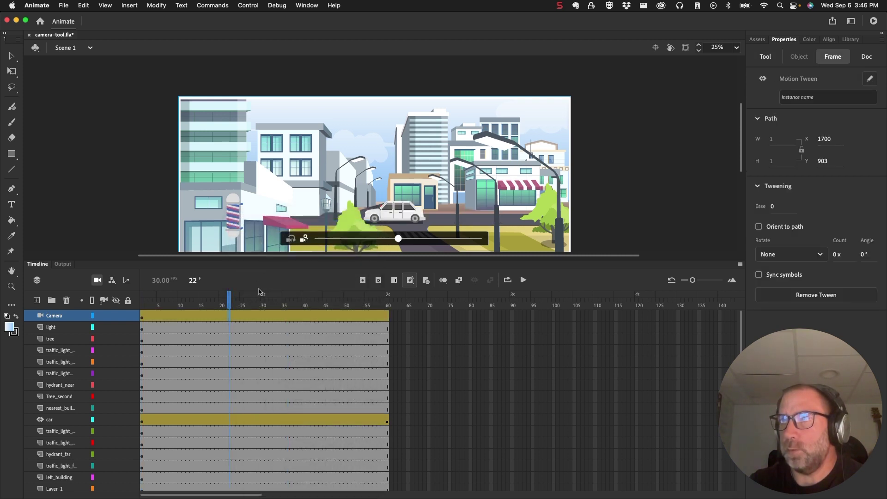
{"action": "mouse_move", "coordinate": [230, 306]}
{"action": "left_mouse_down"}
{"action": "mouse_move", "coordinate": [353, 314]}
{"action": "mouse_move", "coordinate": [235, 315]}
{"action": "mouse_move", "coordinate": [306, 315]}
{"action": "mouse_move", "coordinate": [242, 317]}
{"action": "left_mouse_up"}
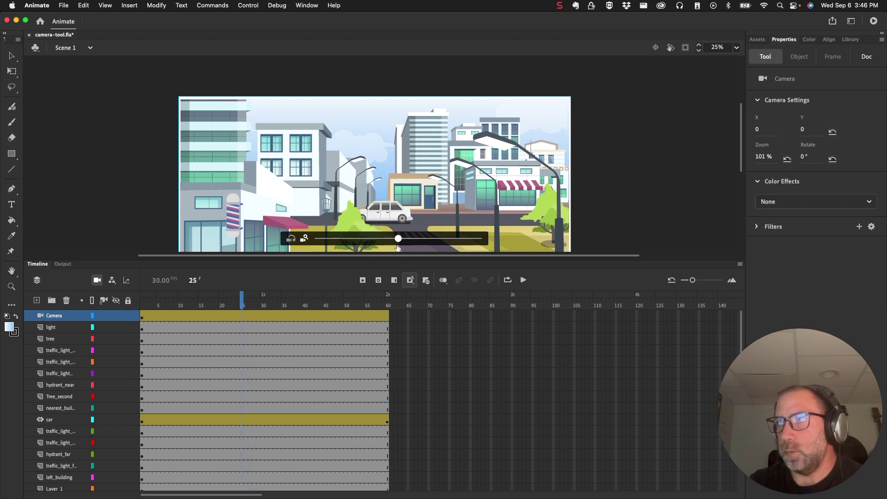
{"action": "left_click_drag", "start_coordinate": [397, 248], "coordinate": [482, 249]}
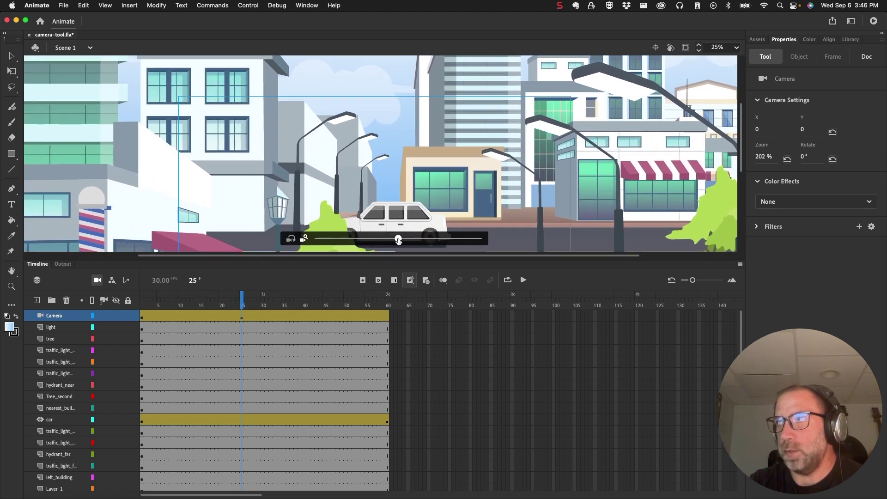
{"action": "left_click_drag", "start_coordinate": [398, 240], "coordinate": [425, 244]}
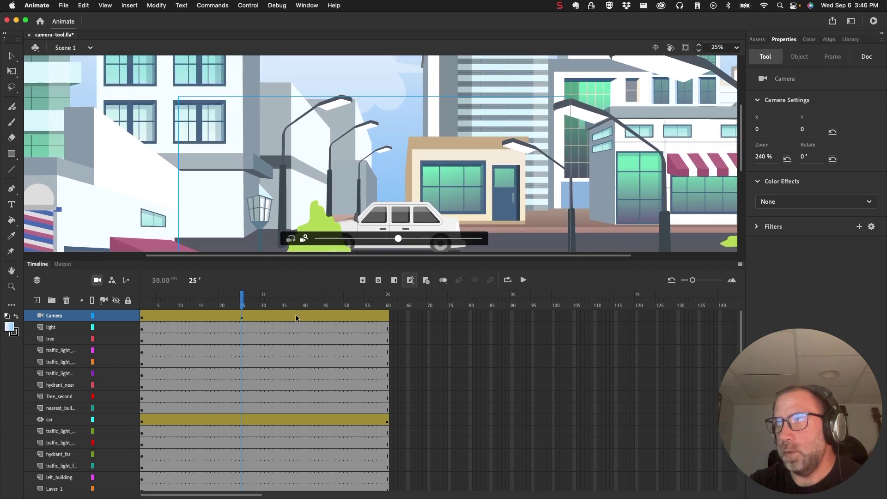
{"action": "left_click_drag", "start_coordinate": [242, 305], "coordinate": [138, 322]}
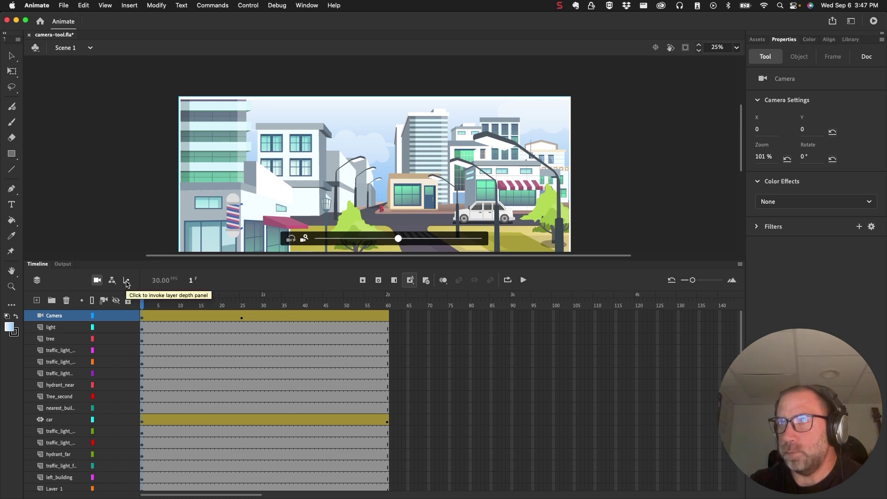
- Open the Layer Depth panel from the Timeline toolbar
{"action": "left_click", "coordinate": [127, 280]}
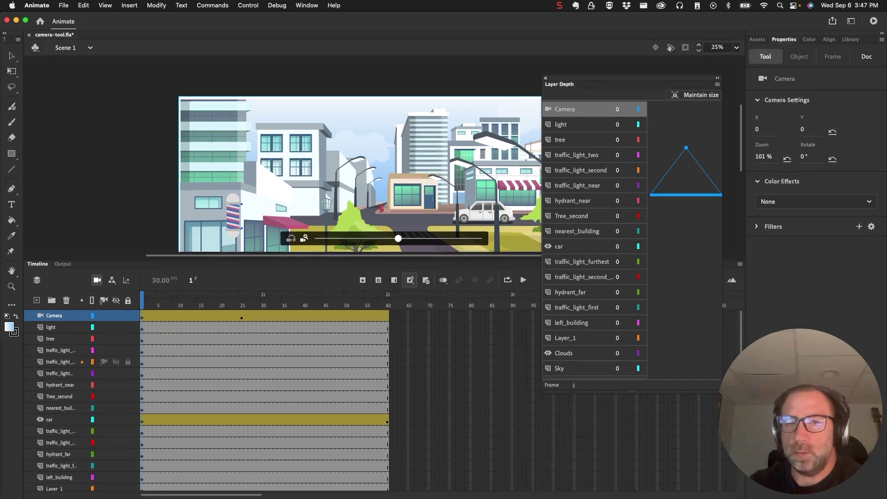
{"action": "left_click", "coordinate": [129, 282]}
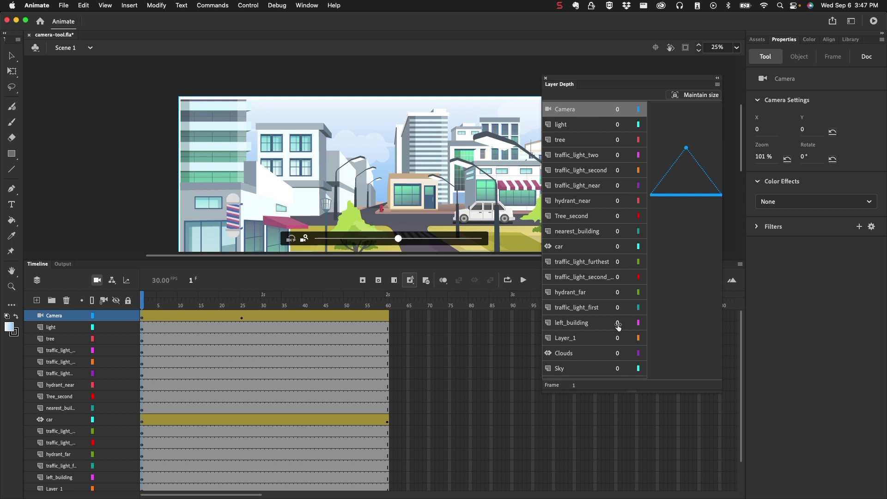
- Expand the depth list and give Sky depth 500 and Clouds depth 300
{"action": "left_click_drag", "start_coordinate": [595, 393], "coordinate": [595, 406]}
{"action": "left_click", "coordinate": [570, 369]}
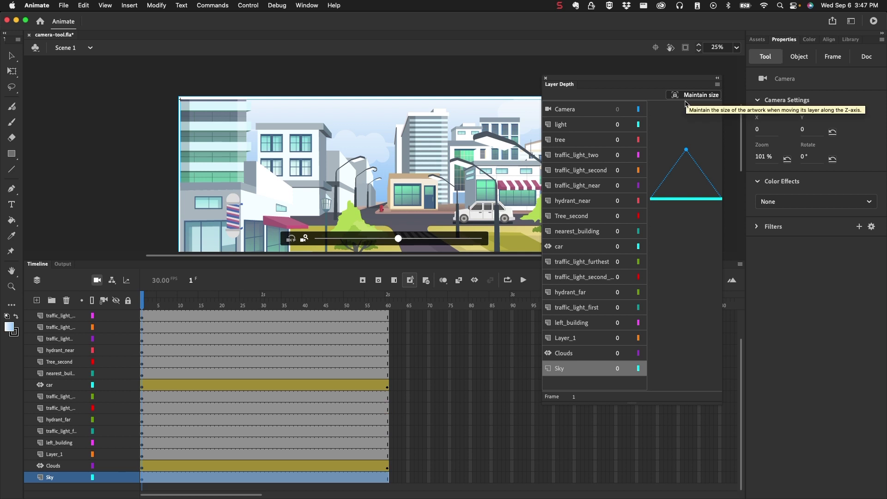
{"action": "left_click", "coordinate": [618, 369]}
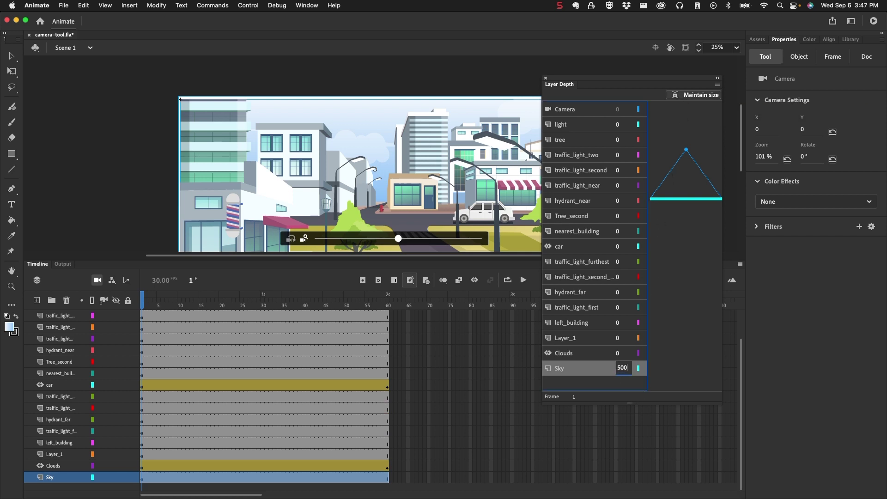
{"action": "key", "text": "Return"}
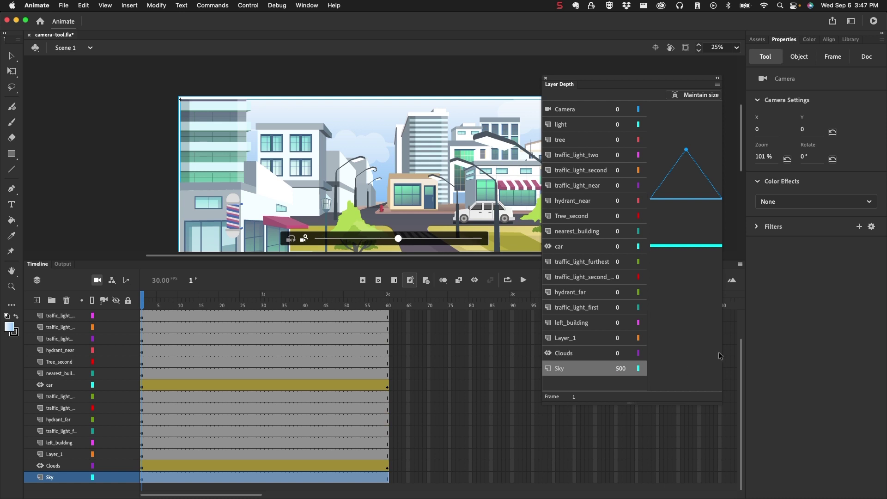
{"action": "left_click", "coordinate": [575, 355]}
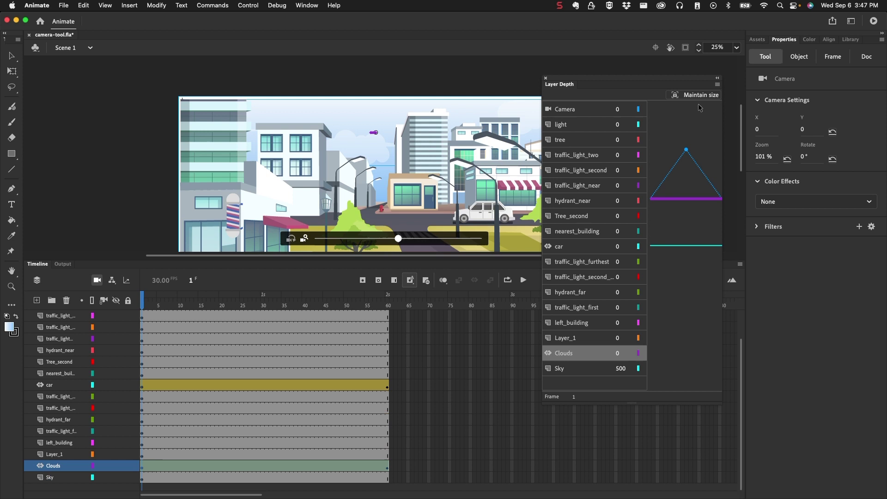
{"action": "left_click", "coordinate": [618, 353]}
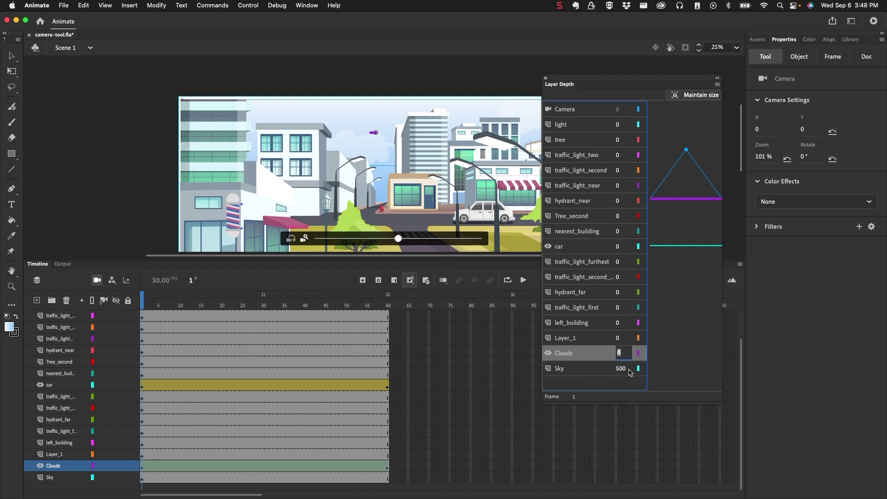
{"action": "type", "text": "300"}
{"action": "key", "text": "Return"}
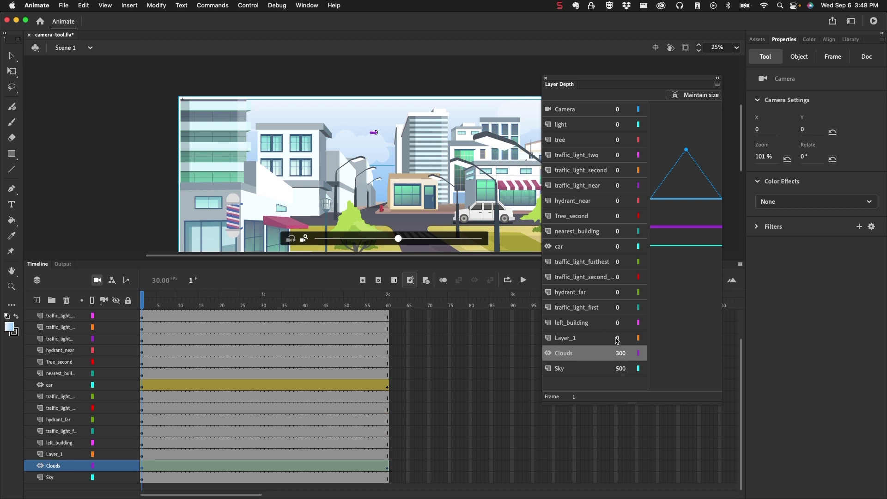
- Set Layer_1's depth to 200
{"action": "left_click", "coordinate": [591, 341]}
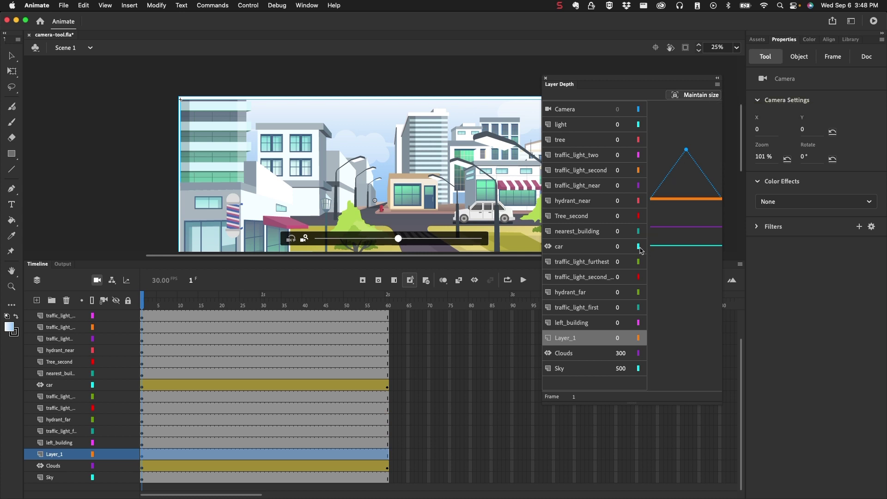
{"action": "left_click", "coordinate": [618, 338]}
{"action": "type", "text": "200"}
{"action": "key", "text": "Return"}
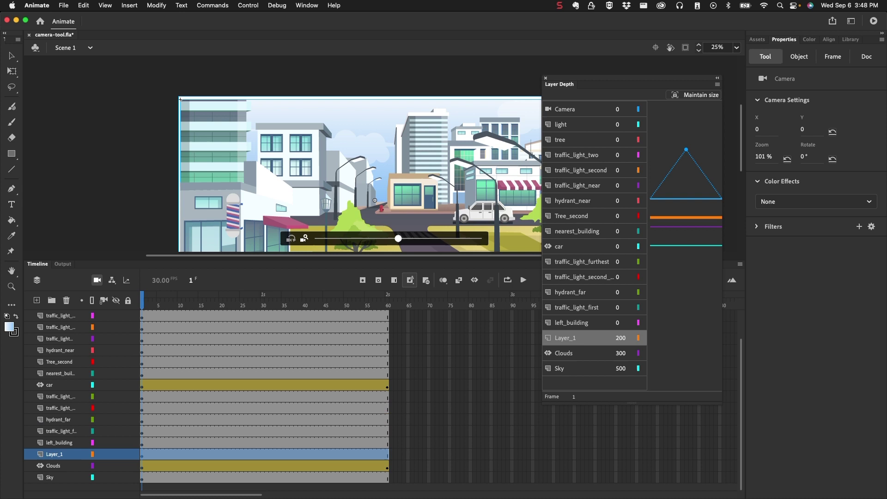
- Set left_building's depth to 100 and traffic_light_first's depth to 90
{"action": "left_click", "coordinate": [580, 324]}
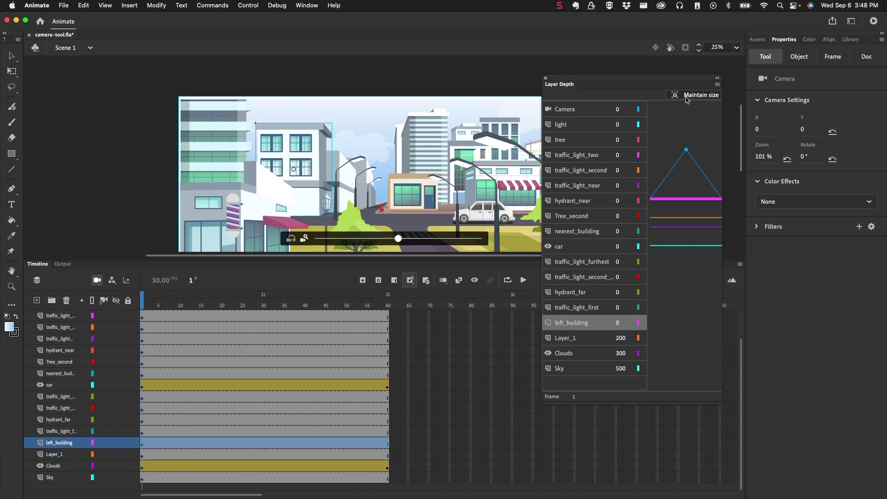
{"action": "left_click", "coordinate": [618, 324]}
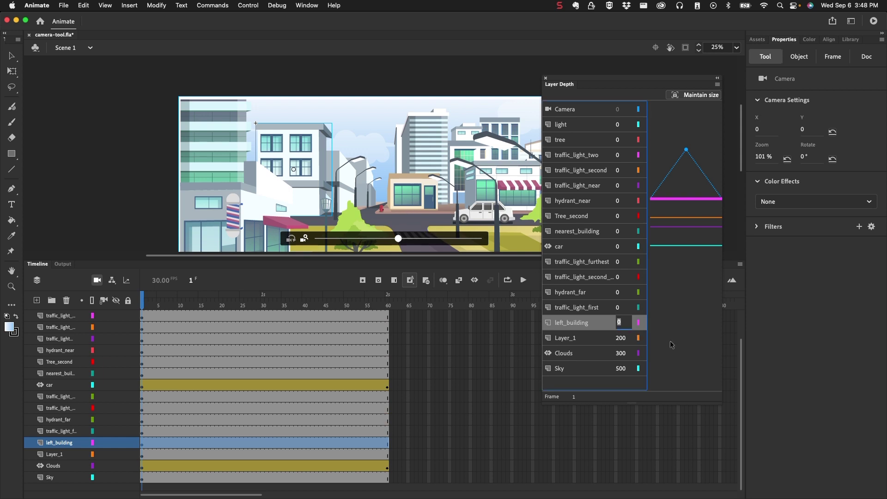
{"action": "key", "text": "Return"}
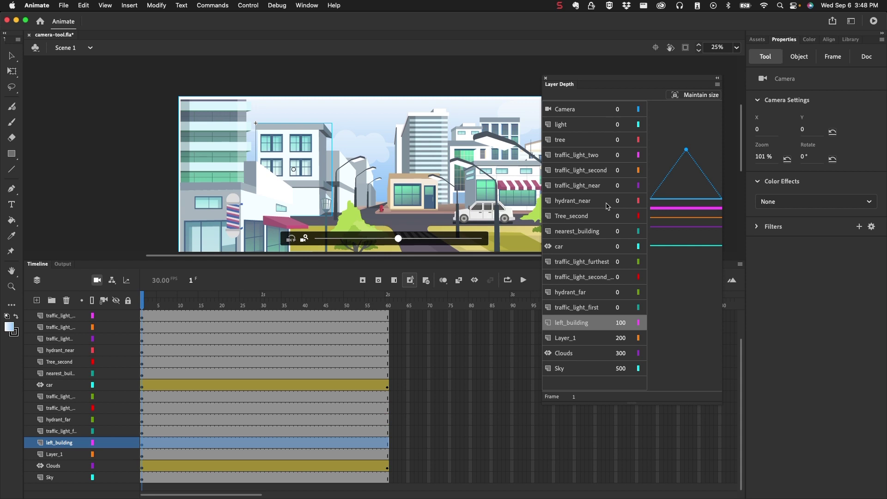
{"action": "left_click", "coordinate": [600, 308]}
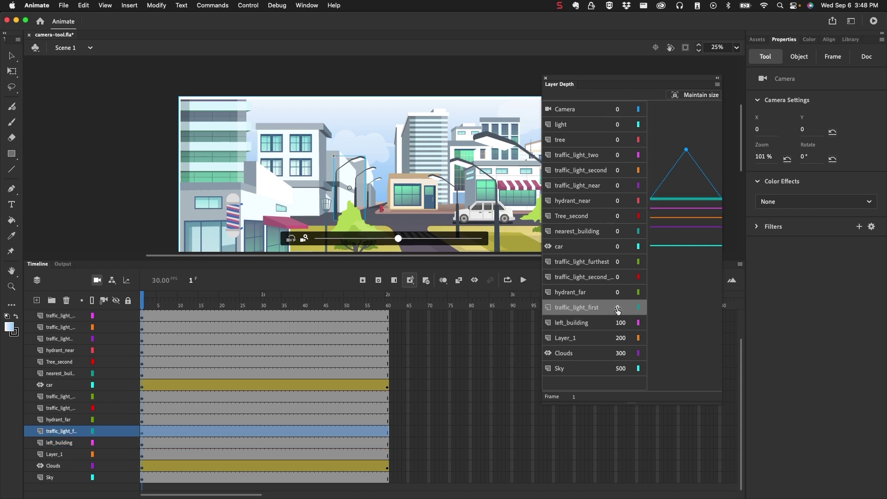
{"action": "left_click", "coordinate": [618, 307]}
{"action": "type", "text": "90"}
{"action": "key", "text": "Return"}
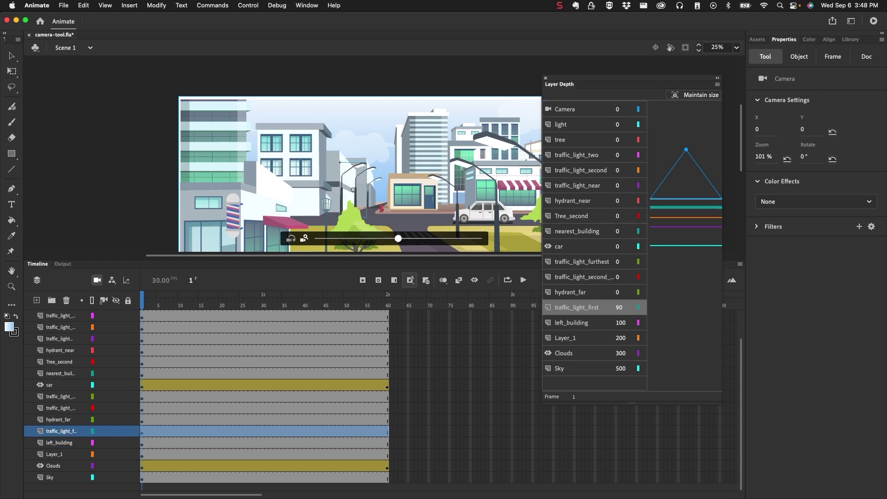
{"action": "key", "text": "super+z"}
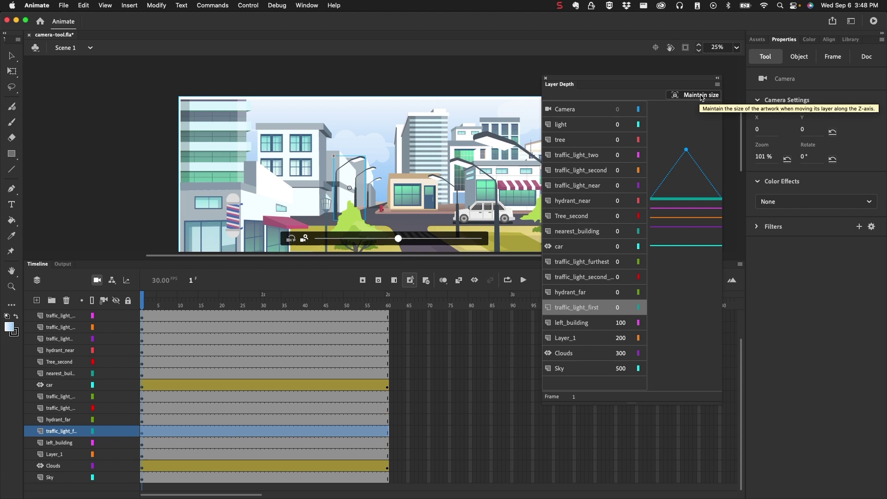
{"action": "left_click", "coordinate": [619, 307]}
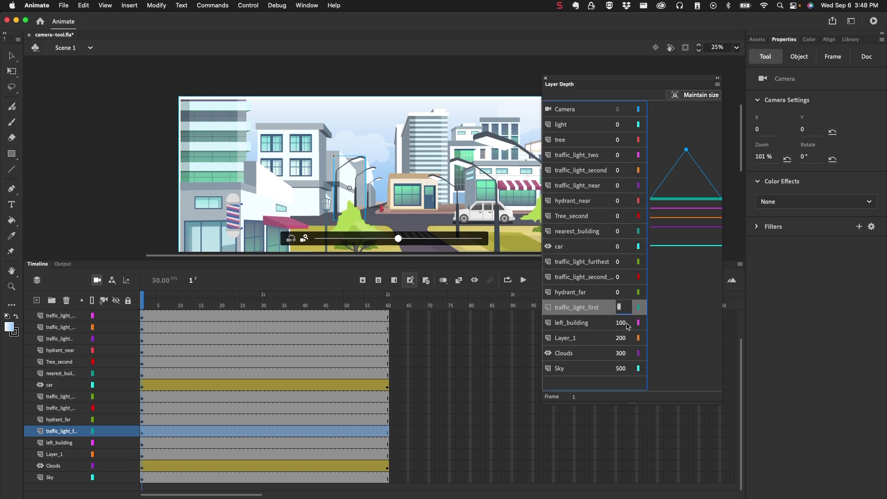
{"action": "type", "text": "90"}
{"action": "key", "text": "Return"}
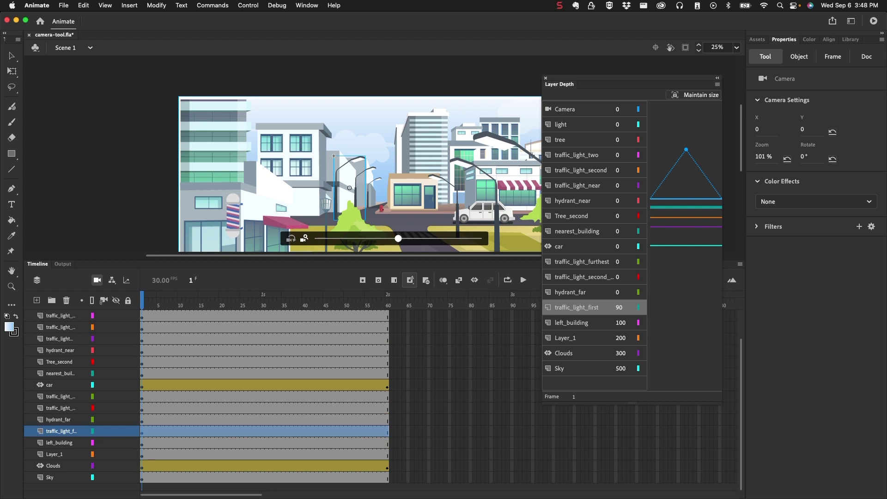
- Set depths of 80 for hydrant_far, 70 for traffic_light_second, 60 for traffic_light_furthest
{"action": "left_click", "coordinate": [571, 294]}
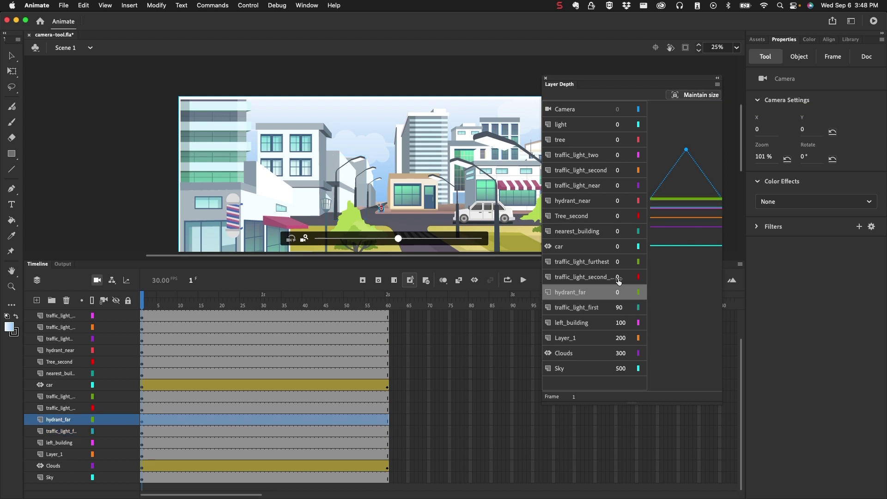
{"action": "left_click", "coordinate": [620, 292]}
{"action": "type", "text": "80"}
{"action": "key", "text": "Return"}
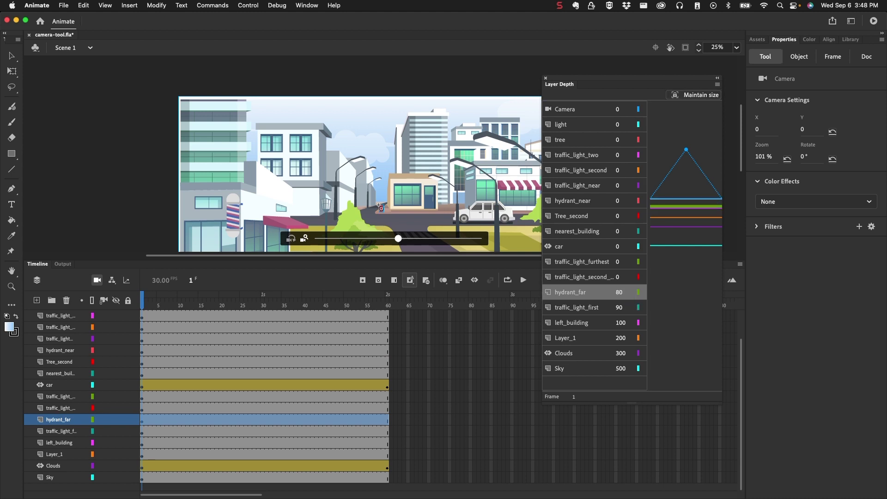
{"action": "left_click", "coordinate": [582, 277]}
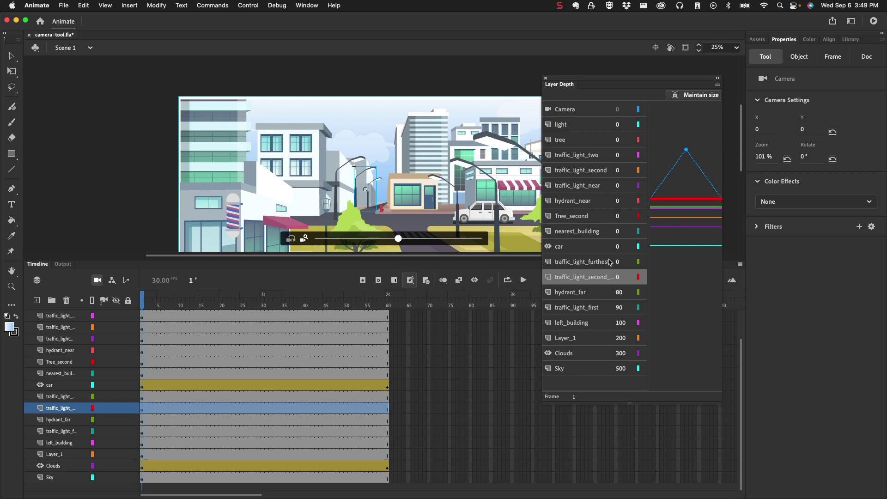
{"action": "left_click", "coordinate": [619, 277]}
{"action": "type", "text": "70"}
{"action": "key", "text": "Return"}
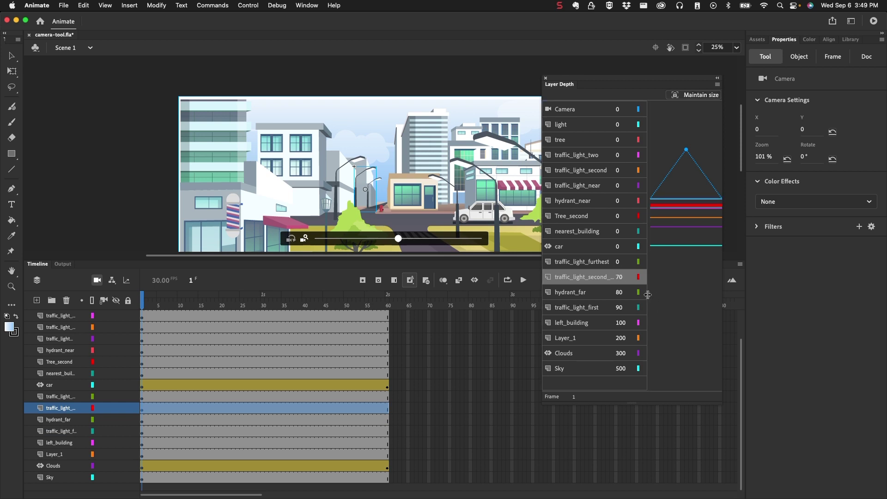
{"action": "left_click", "coordinate": [581, 262]}
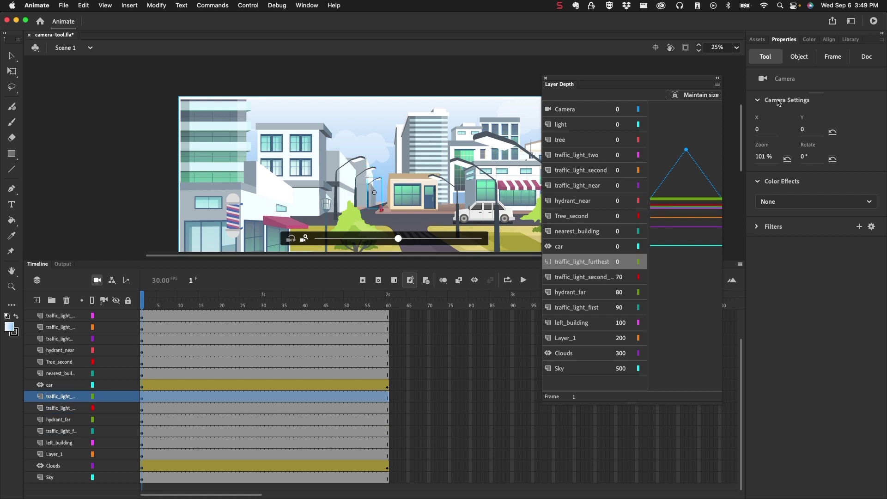
{"action": "left_click", "coordinate": [617, 262]}
{"action": "type", "text": "6"}
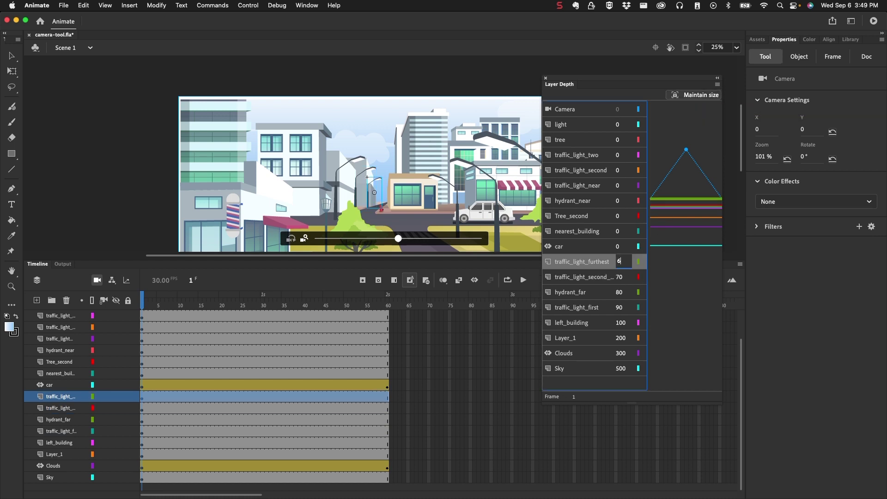
{"action": "type", "text": "0"}
{"action": "key", "text": "Return"}
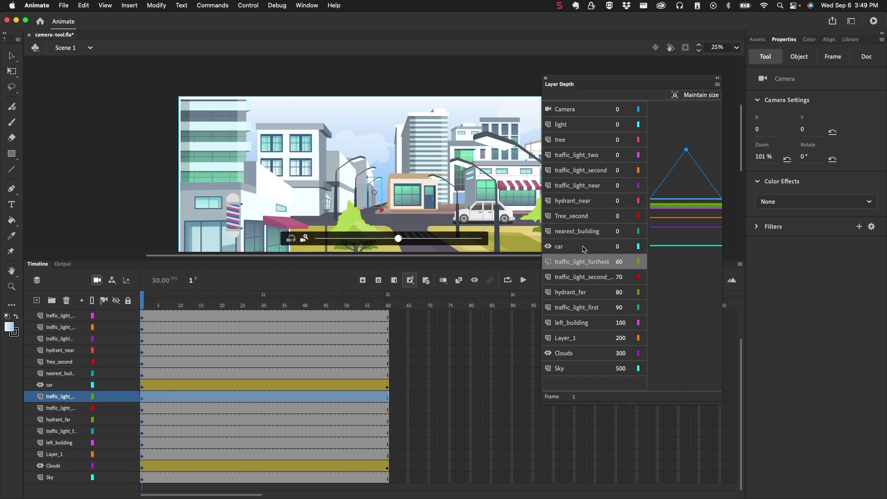
{"action": "left_click", "coordinate": [585, 249]}
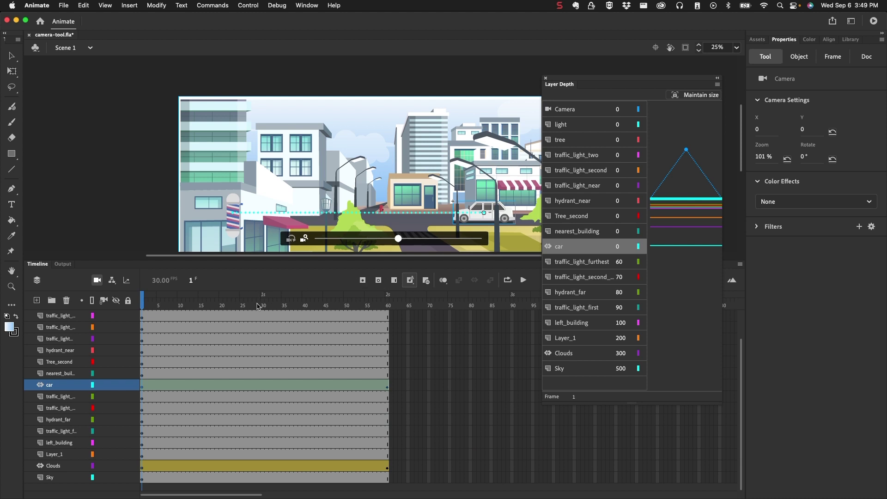
{"action": "scroll", "coordinate": [176, 315], "scroll_direction": "up", "scroll_amount": 3}
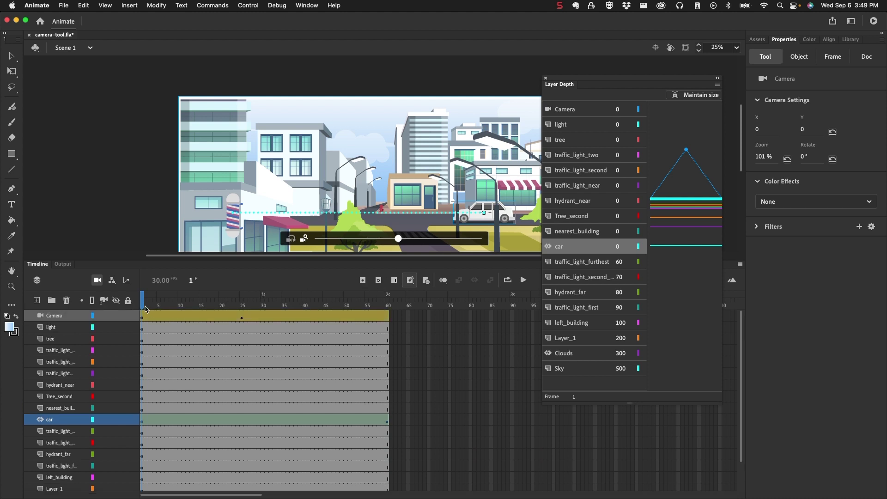
{"action": "left_click_drag", "start_coordinate": [145, 308], "coordinate": [130, 351]}
- Close the depth panel, tilt the camera to -20° at frame 40, then return to frame 1
{"action": "left_click", "coordinate": [546, 78]}
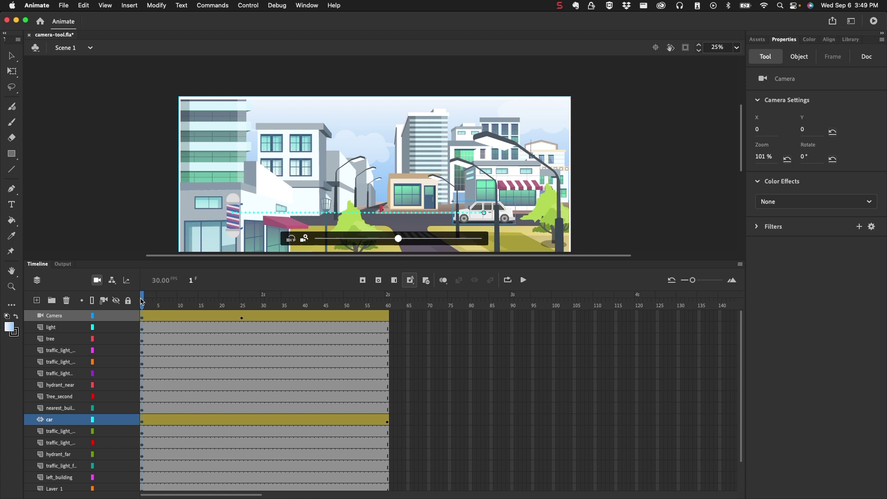
{"action": "left_click_drag", "start_coordinate": [145, 305], "coordinate": [303, 329]}
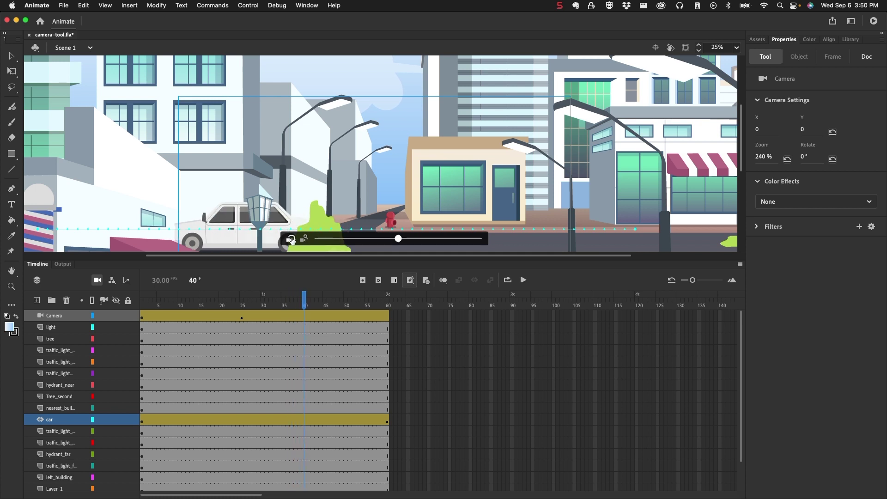
{"action": "left_click_drag", "start_coordinate": [397, 239], "coordinate": [455, 250]}
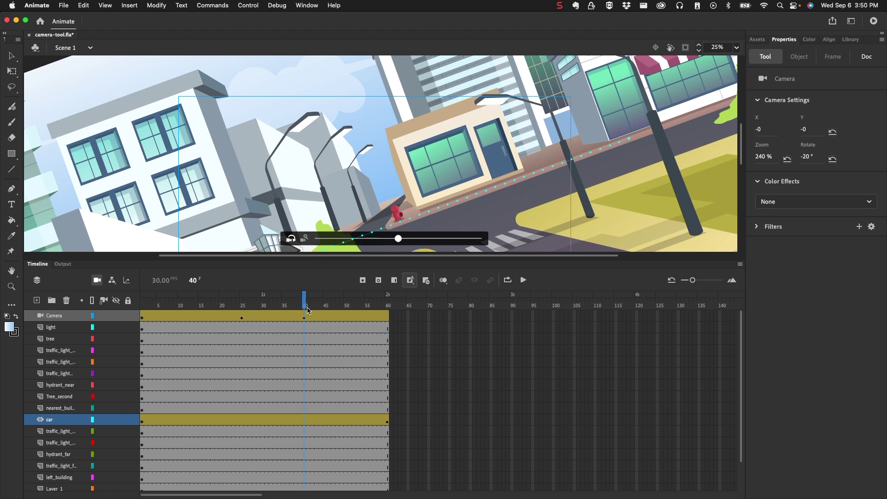
{"action": "left_click_drag", "start_coordinate": [305, 307], "coordinate": [142, 321]}
{"action": "key", "text": "Return"}
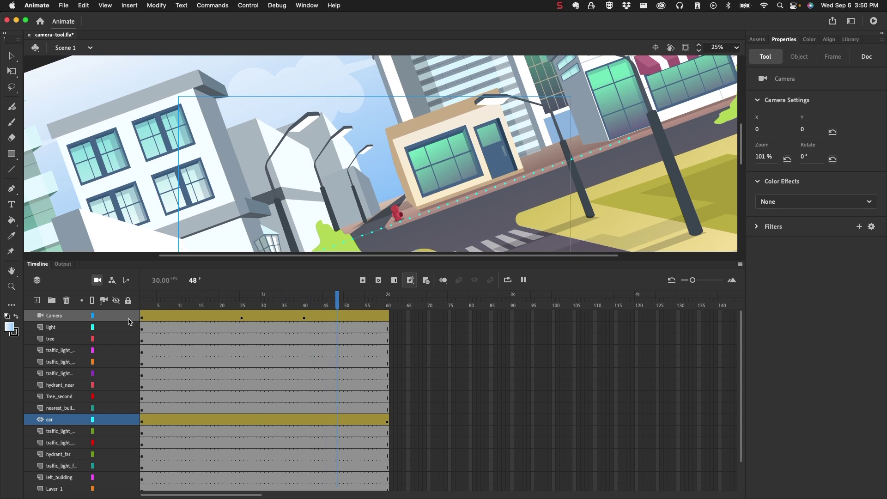
{"action": "key", "text": "Return"}
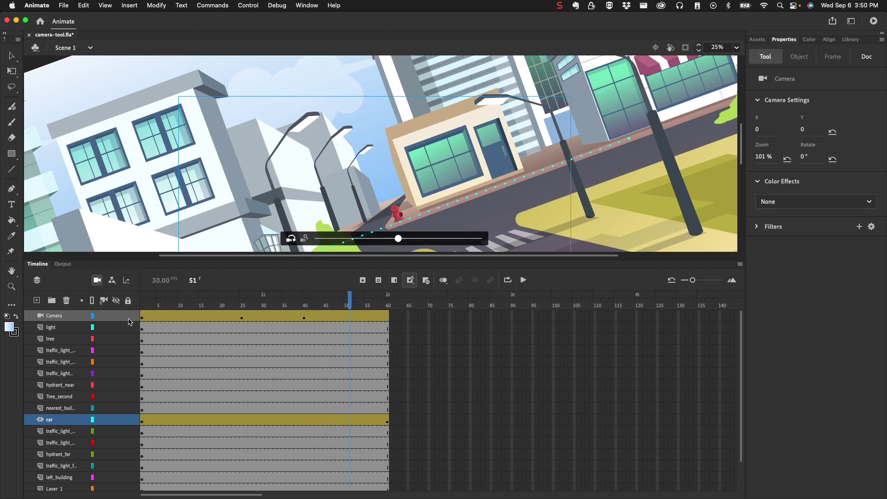
{"action": "key", "text": "shift+comma"}
{"action": "key", "text": "shift+comma"}
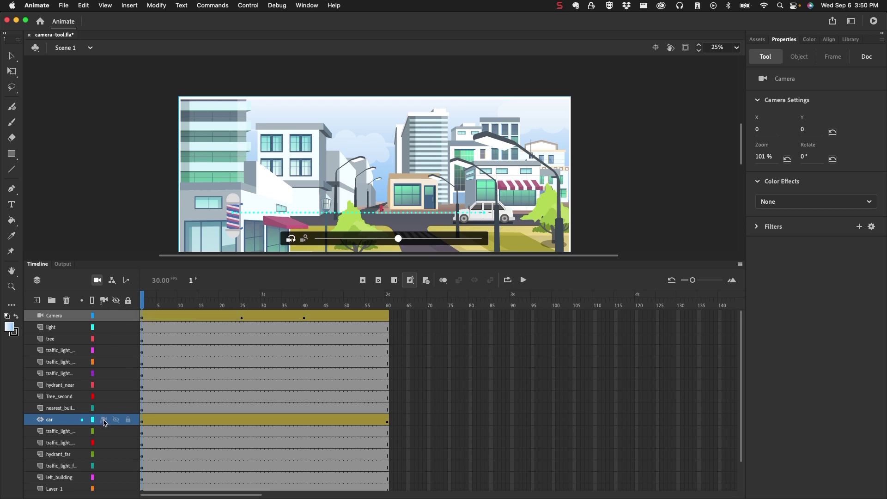
{"action": "left_click", "coordinate": [104, 420]}
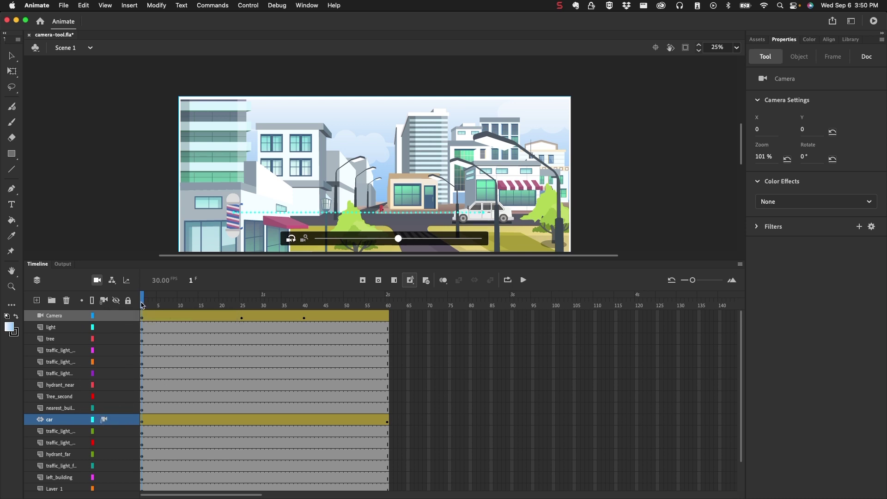
{"action": "mouse_move", "coordinate": [142, 305]}
{"action": "left_mouse_down"}
{"action": "mouse_move", "coordinate": [393, 333]}
{"action": "mouse_move", "coordinate": [141, 316]}
{"action": "left_mouse_up"}
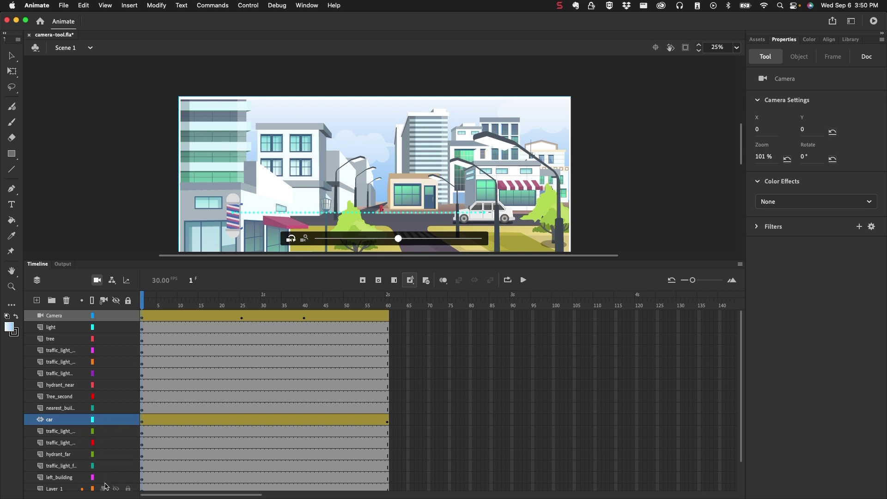
{"action": "scroll", "coordinate": [106, 490], "scroll_direction": "down", "scroll_amount": 3}
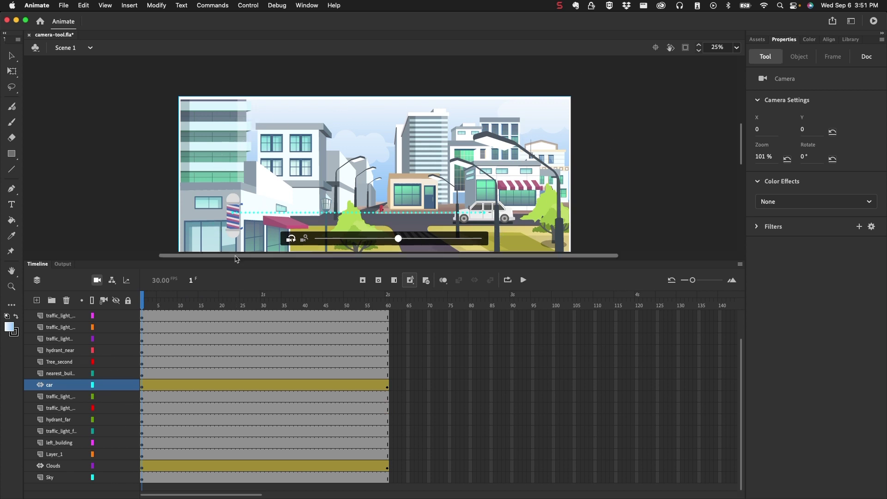
{"action": "scroll", "coordinate": [158, 324], "scroll_direction": "up", "scroll_amount": 3}
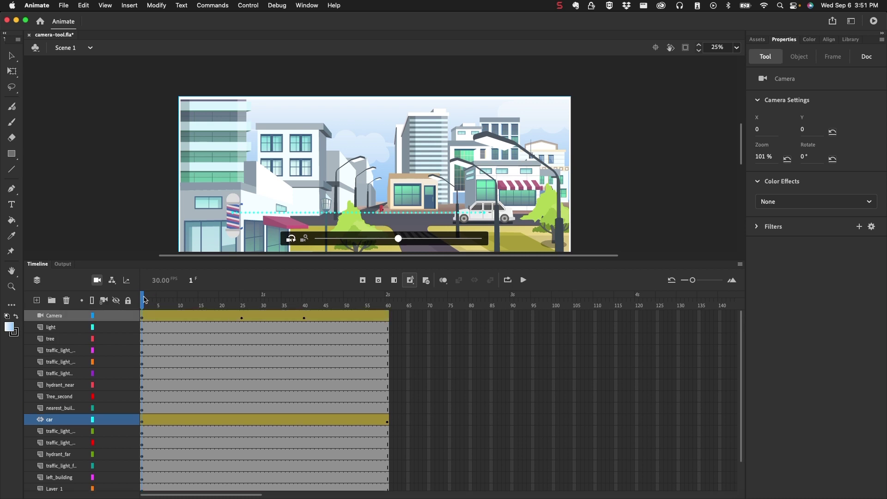
{"action": "left_click_drag", "start_coordinate": [146, 304], "coordinate": [134, 322]}
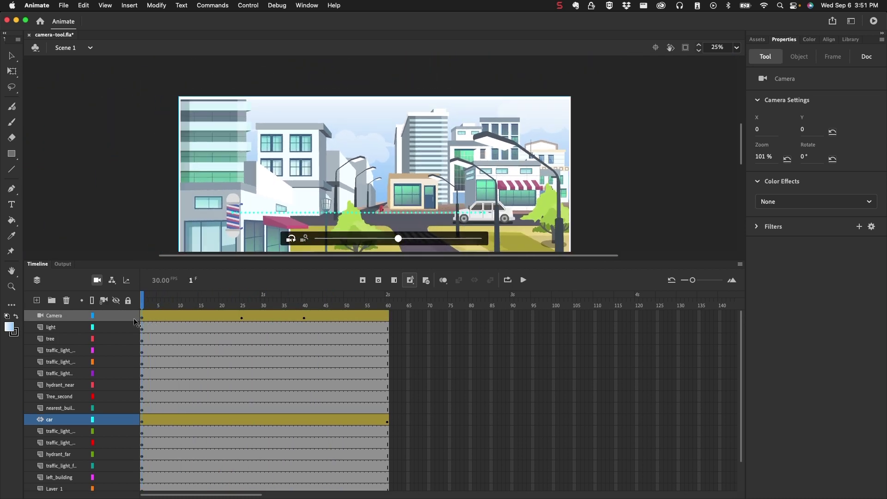
- Apply a Simple (Fast) ease to the camera tween's rotation curve in the Motion Editor
{"action": "left_click", "coordinate": [165, 315]}
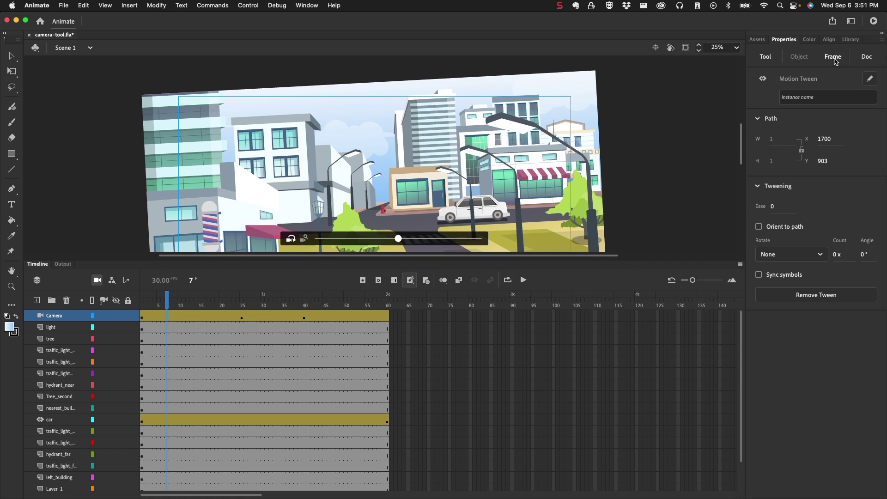
{"action": "left_click", "coordinate": [871, 80]}
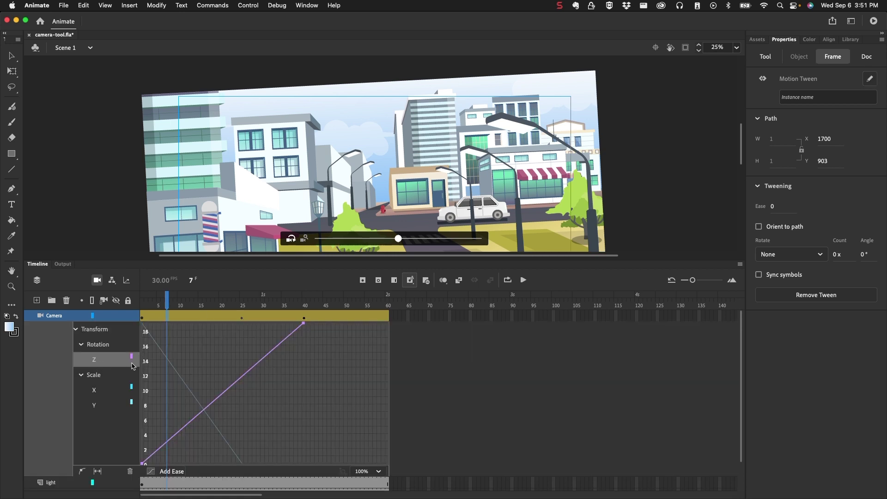
{"action": "left_click", "coordinate": [174, 472]}
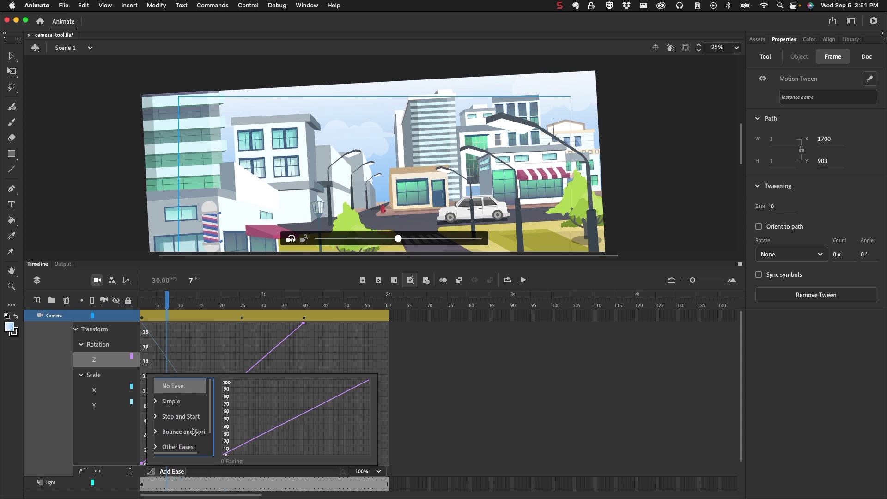
{"action": "left_click", "coordinate": [157, 402]}
{"action": "left_click", "coordinate": [173, 432]}
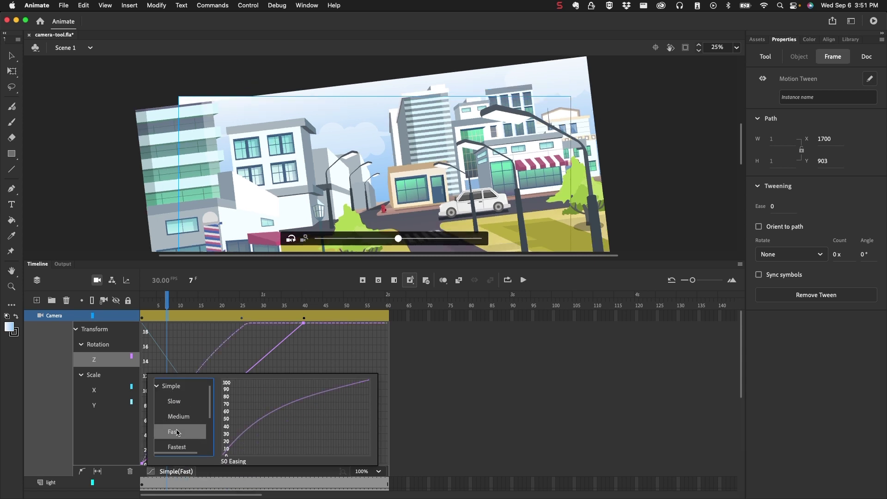
{"action": "key", "text": "Escape"}
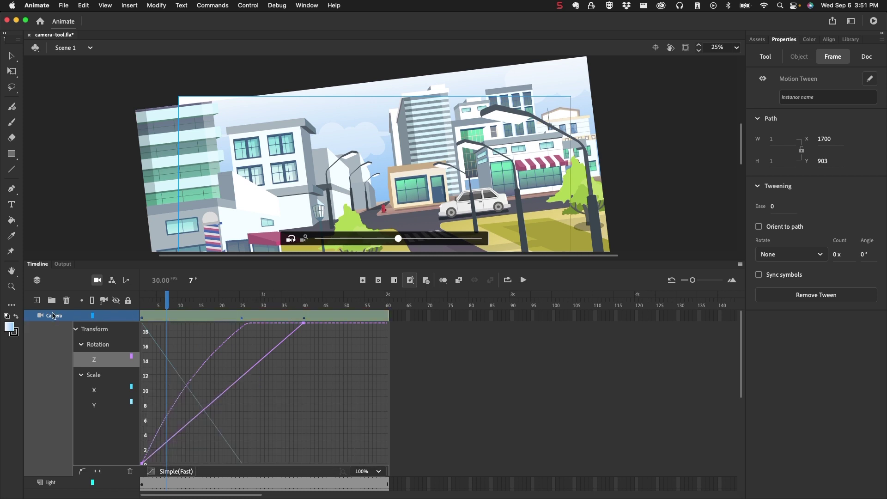
{"action": "double_click", "coordinate": [54, 316]}
{"action": "left_click_drag", "start_coordinate": [176, 300], "coordinate": [242, 302]}
{"action": "key", "text": "Return"}
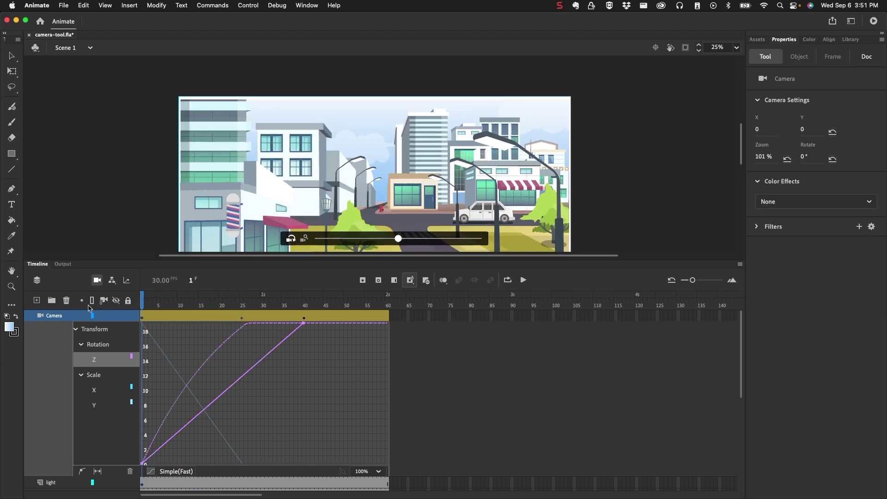
{"action": "key", "text": "Return"}
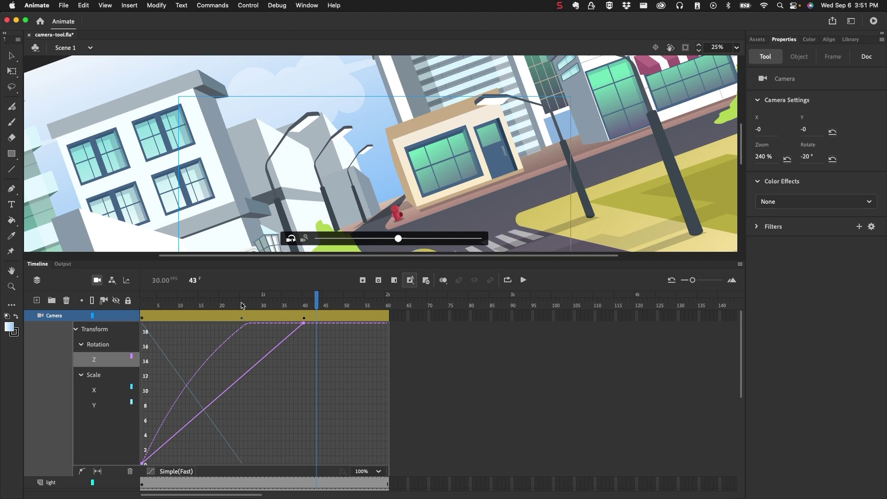
{"action": "left_click_drag", "start_coordinate": [242, 306], "coordinate": [121, 309]}
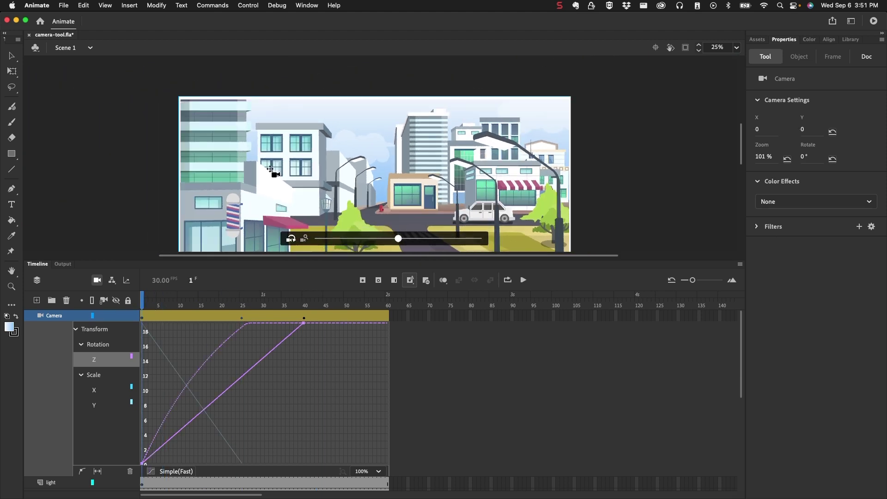